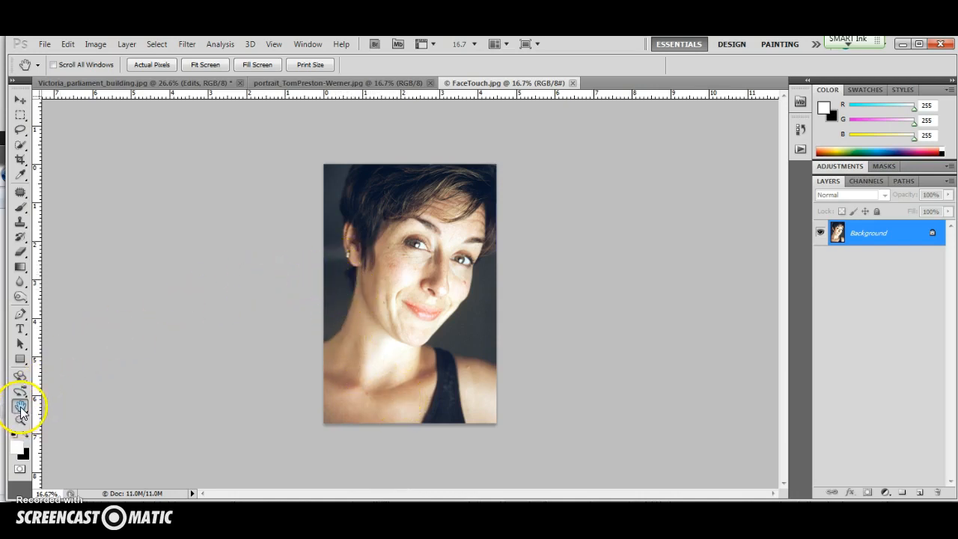
Activate the Spot Healing Brush and enlarge its brush to 45 px
double_click(20, 408)
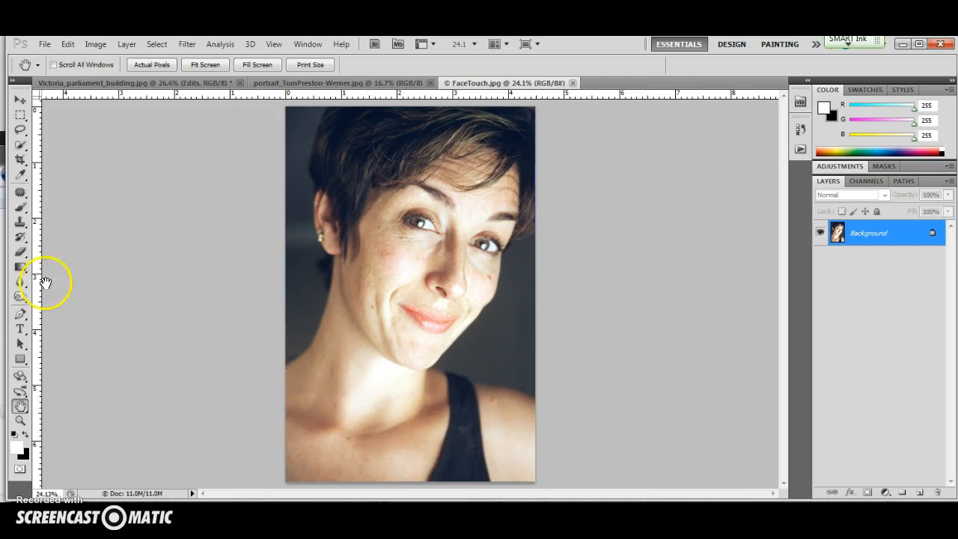
right_click(27, 200)
left_click(60, 187)
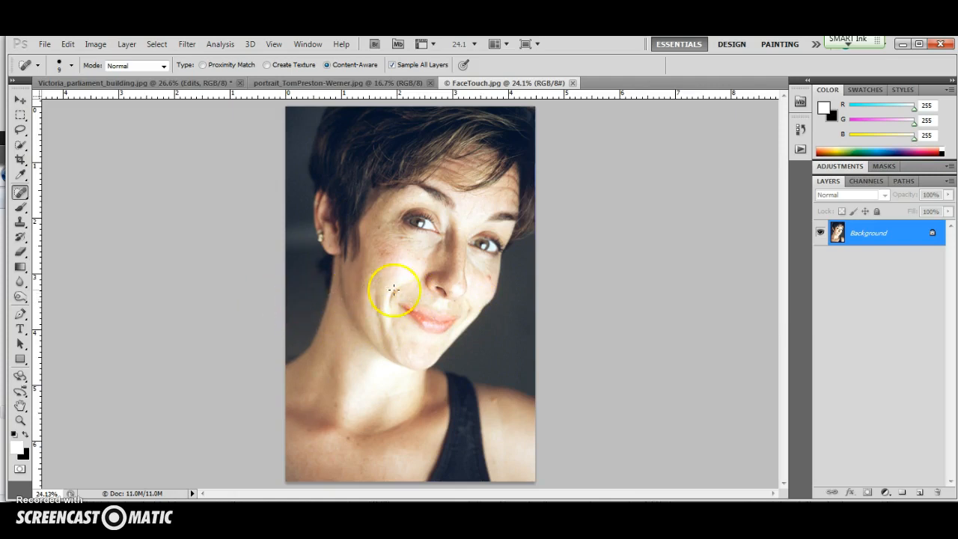
key("bracketright")
key("bracketright")
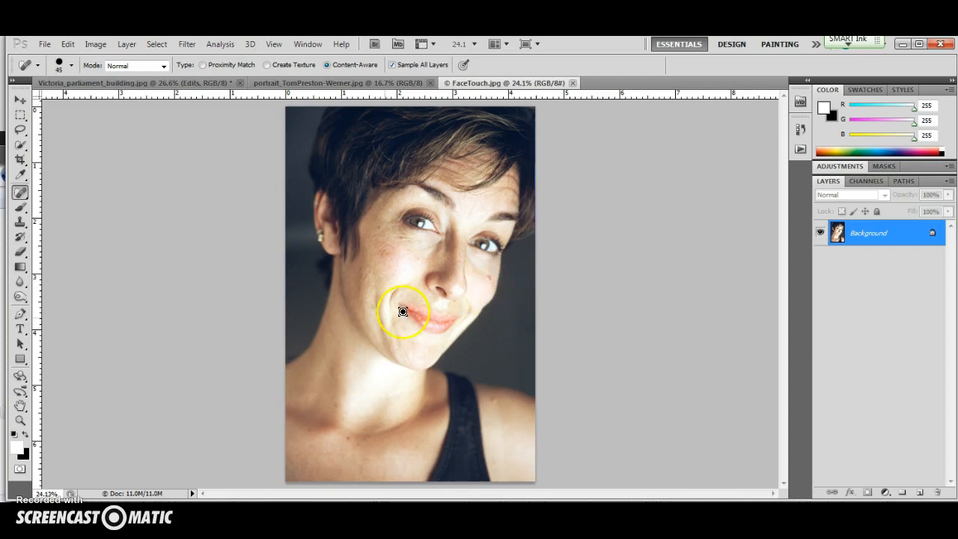
Duplicate the Background layer and hide the original Background
left_click(20, 421)
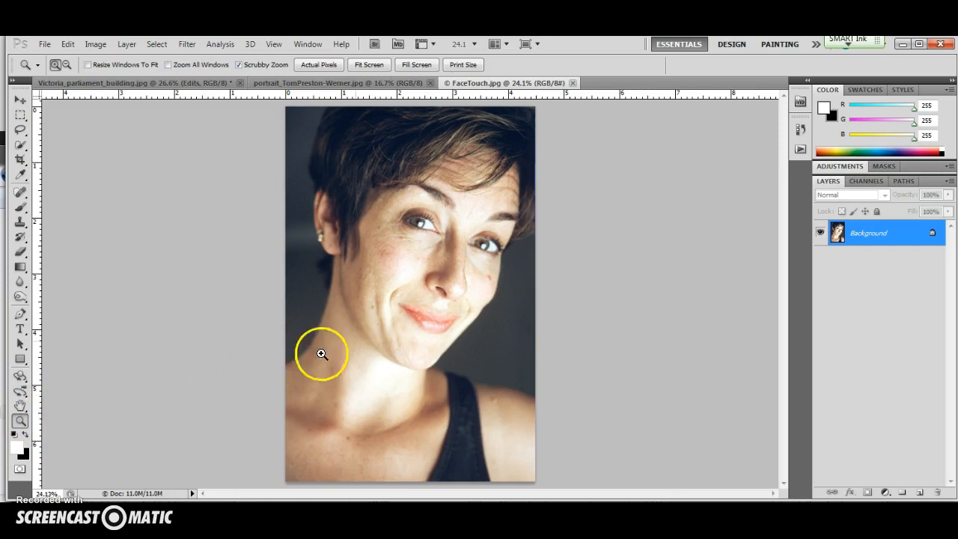
left_click(494, 278)
left_click(498, 279)
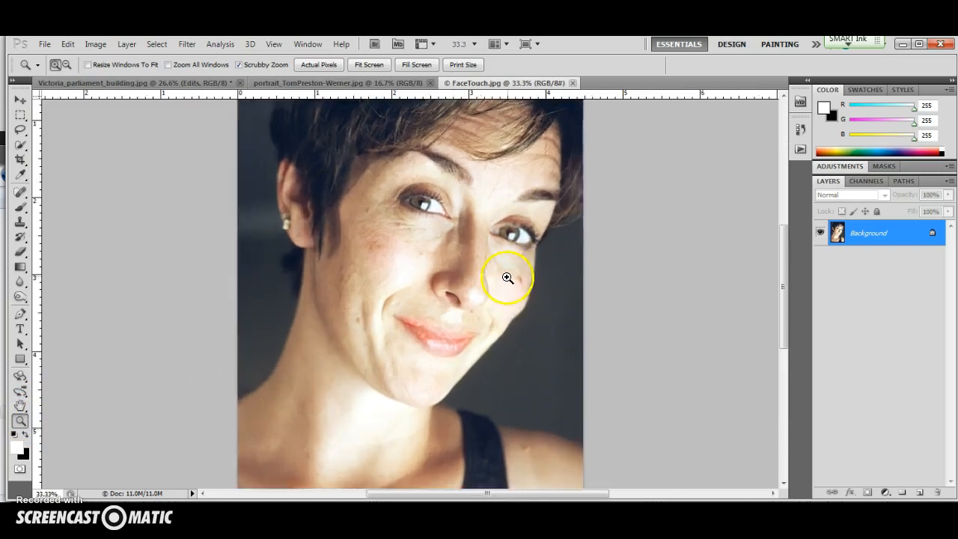
left_click(535, 279)
left_click(542, 296)
left_click(540, 296)
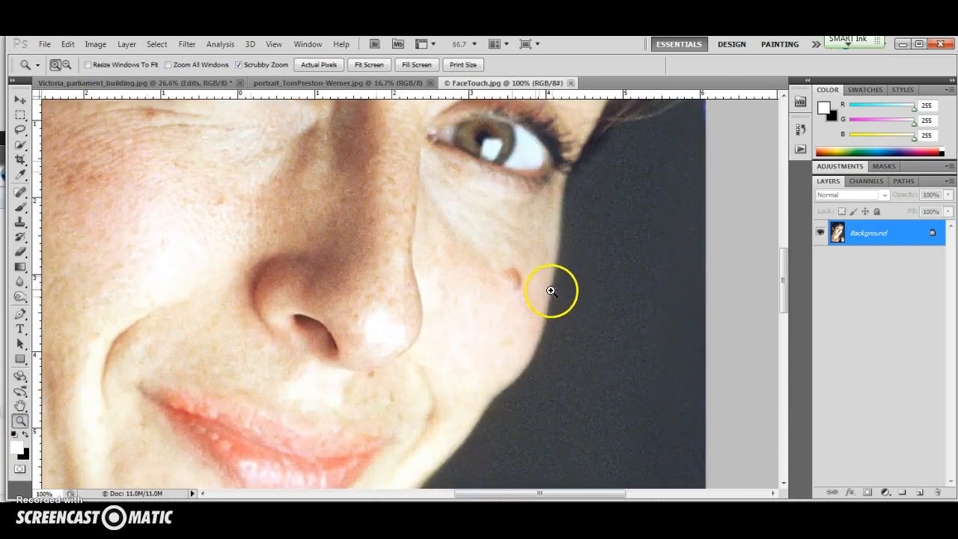
left_click_drag(567, 289, 481, 297)
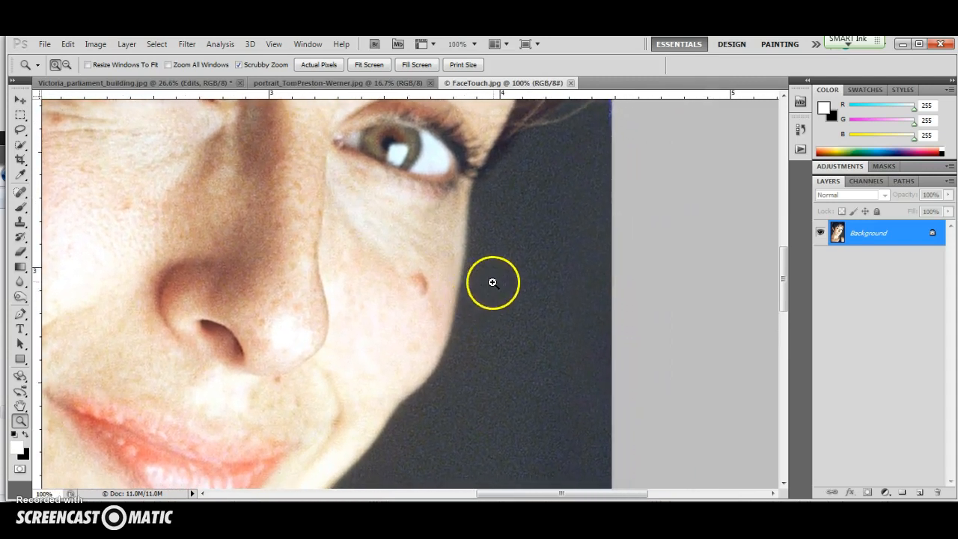
key("ctrl+j")
left_click(820, 257)
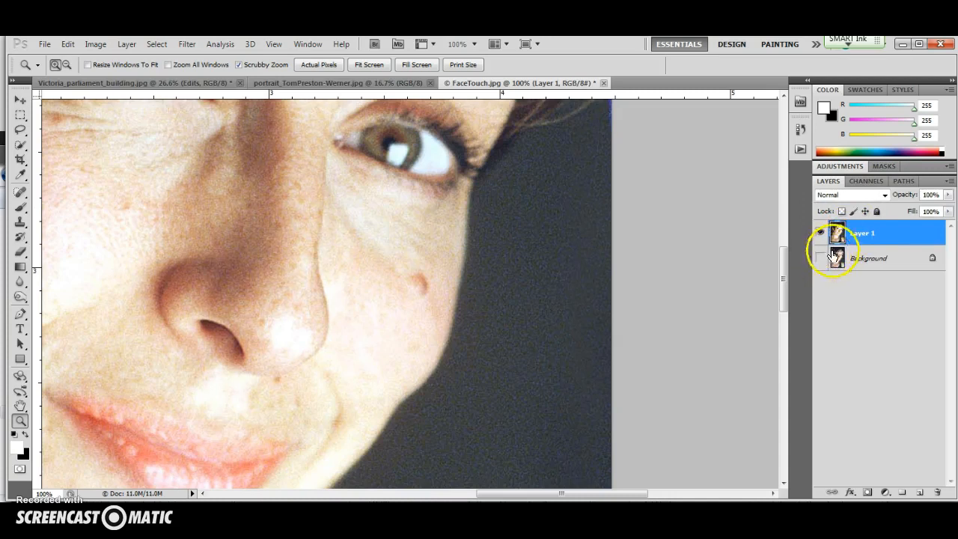
Add a blank layer named healingBrush above the copy and activate the Spot Healing Brush
left_click(919, 493)
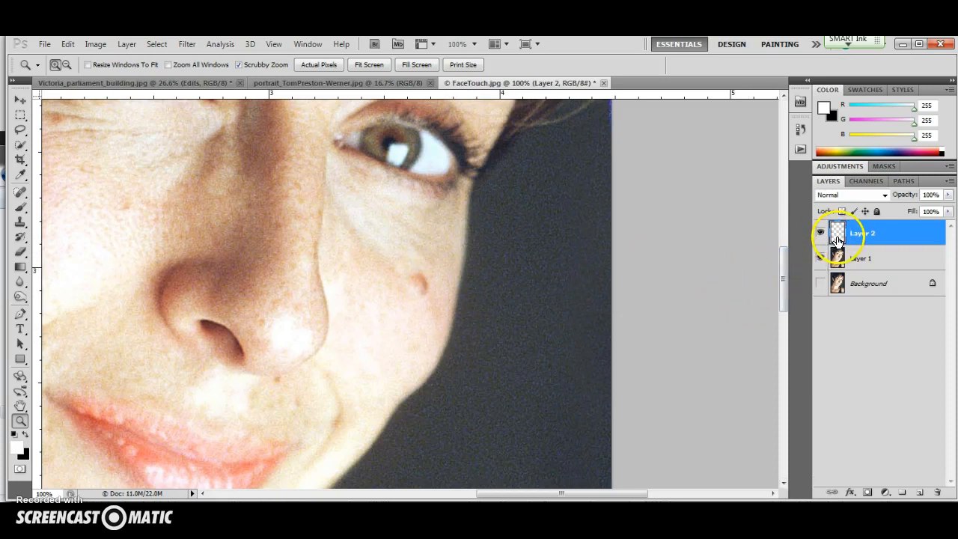
left_click(20, 192)
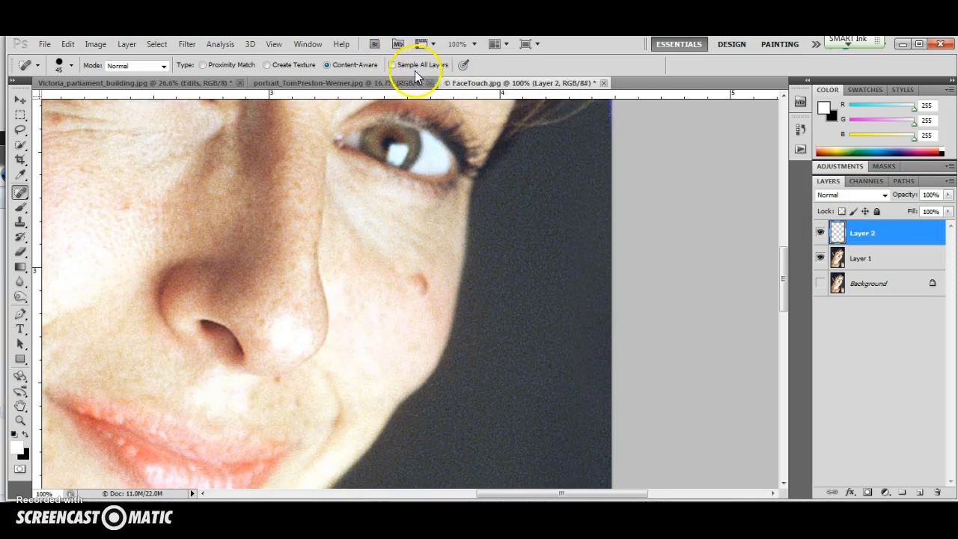
double_click(865, 241)
type("healingBrush")
key("Return")
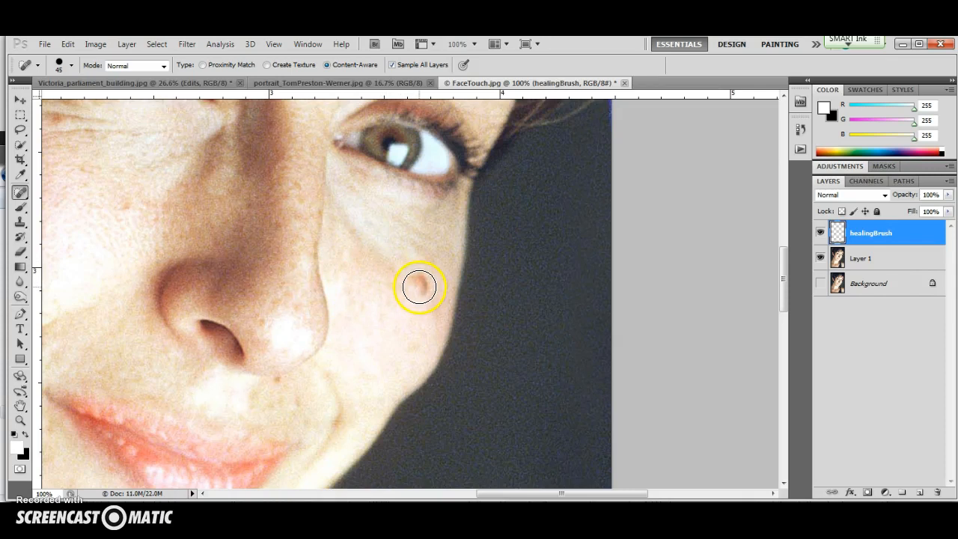
Heal the mole on the far cheek beside the nose and the mole on the bare shoulder
left_click_drag(417, 283, 419, 288)
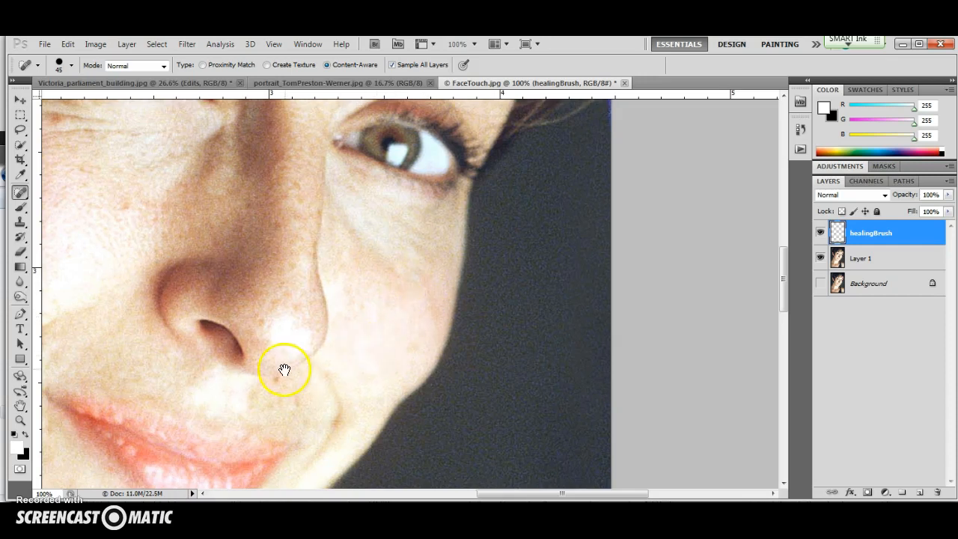
left_click_drag(287, 369, 381, 302)
mouse_move(352, 449)
left_mouse_down()
mouse_move(349, 312)
mouse_move(325, 353)
left_mouse_up()
mouse_move(432, 374)
left_mouse_down()
mouse_move(404, 327)
mouse_move(422, 354)
left_mouse_up()
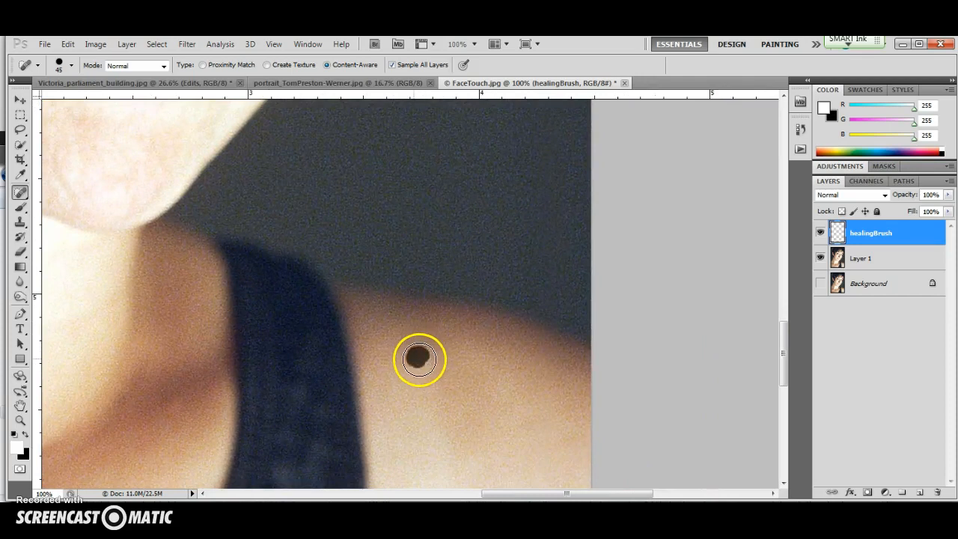
Heal the small blemishes on the chest, and the spot above the upper lip with a 9 px brush
left_click_drag(375, 375, 539, 277)
mouse_move(256, 393)
left_mouse_down()
mouse_move(386, 316)
mouse_move(506, 273)
left_mouse_up()
mouse_move(474, 335)
left_mouse_down()
mouse_move(438, 310)
mouse_move(453, 353)
mouse_move(412, 376)
mouse_move(415, 386)
mouse_move(405, 382)
left_mouse_up()
left_click_drag(248, 344, 244, 342)
left_click_drag(356, 243, 354, 244)
mouse_move(500, 175)
left_mouse_down()
mouse_move(501, 246)
mouse_move(389, 278)
mouse_move(438, 244)
mouse_move(384, 315)
mouse_move(339, 300)
left_mouse_up()
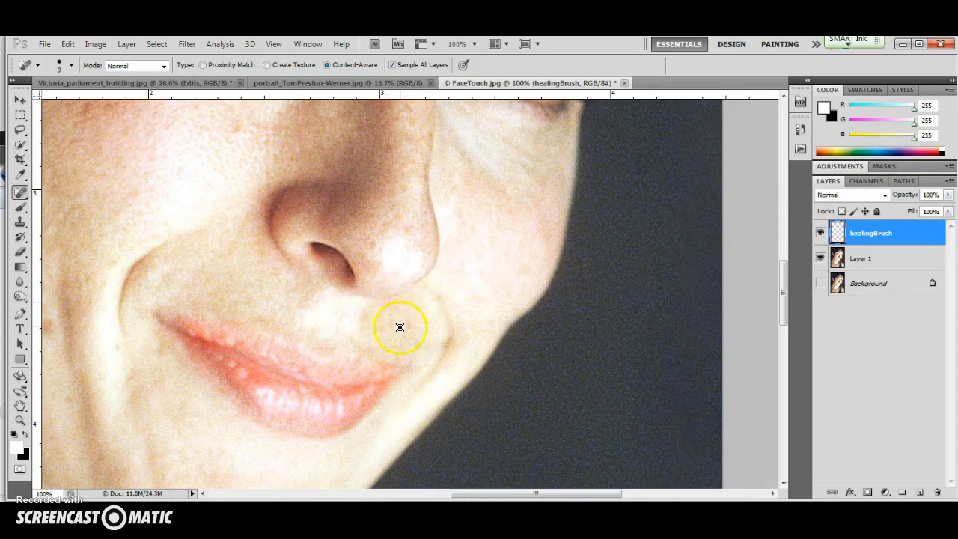
Enlarge the healing brush to 30 px and heal the mole on the lower cheek near the jaw
mouse_move(305, 346)
left_mouse_down()
mouse_move(417, 310)
mouse_move(500, 301)
left_mouse_up()
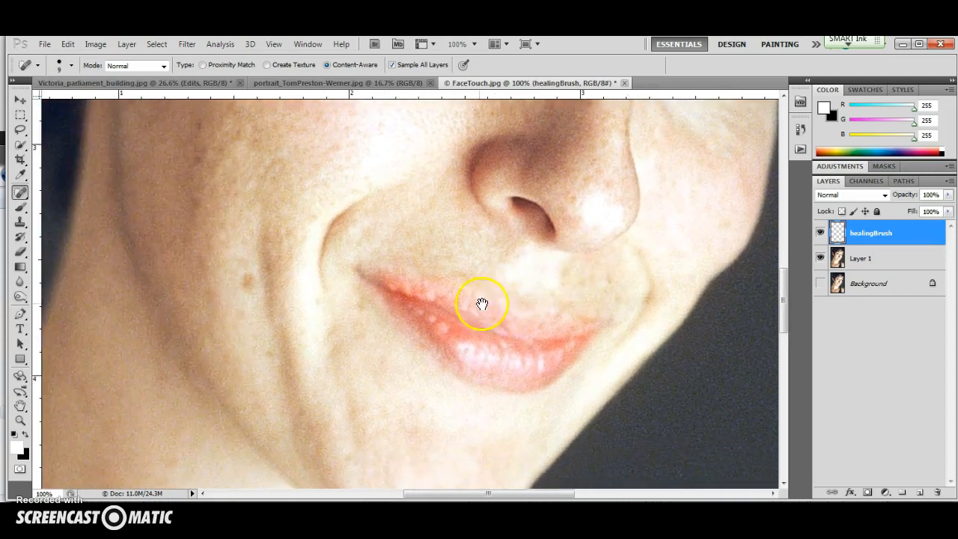
key("bracketright")
key("bracketright")
mouse_move(289, 234)
left_mouse_down()
mouse_move(306, 337)
mouse_move(295, 327)
mouse_move(317, 336)
left_mouse_up()
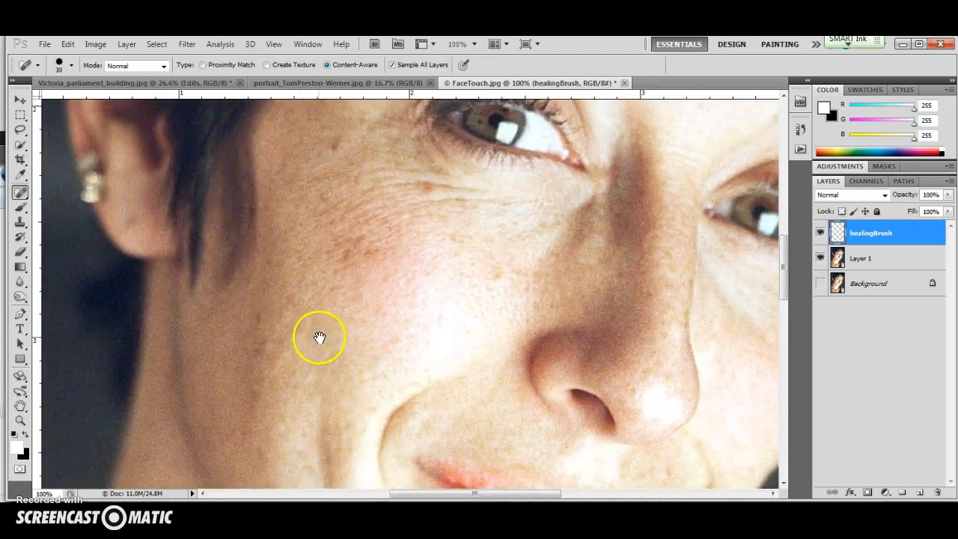
Heal the reddish spot under the eye on the earring side and the brown spot beside its outer corner
mouse_move(406, 278)
left_mouse_down()
mouse_move(367, 325)
mouse_move(312, 367)
left_mouse_up()
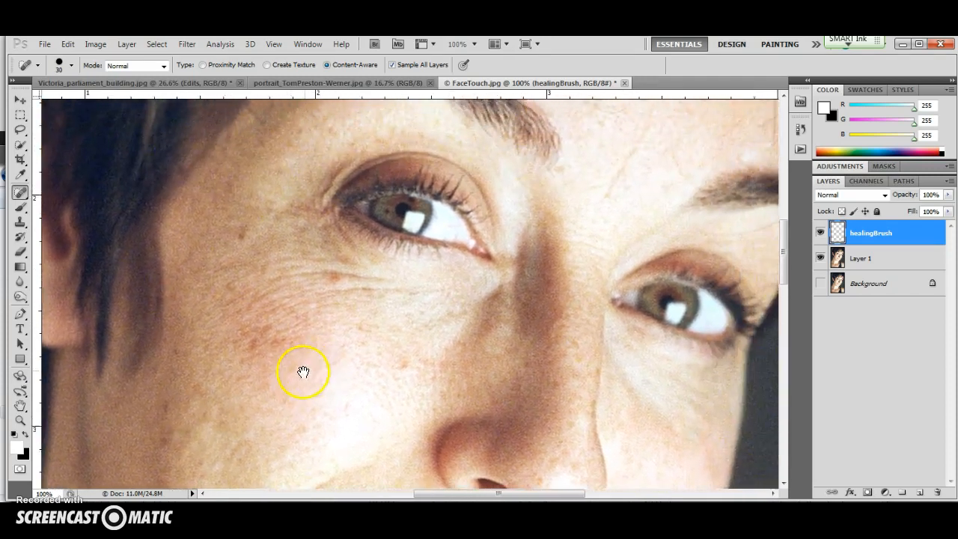
left_click_drag(359, 305, 306, 338)
mouse_move(401, 312)
left_mouse_down()
mouse_move(295, 355)
mouse_move(214, 353)
mouse_move(191, 241)
left_mouse_up()
mouse_move(240, 379)
left_mouse_down()
mouse_move(321, 285)
mouse_move(260, 325)
left_mouse_up()
left_click_drag(345, 343, 299, 381)
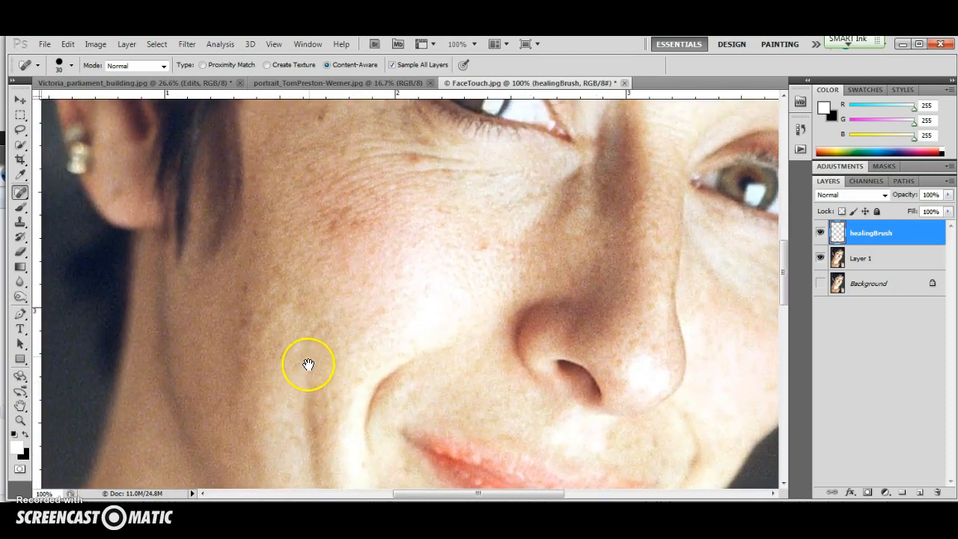
left_click_drag(379, 255, 399, 313)
left_click(436, 237)
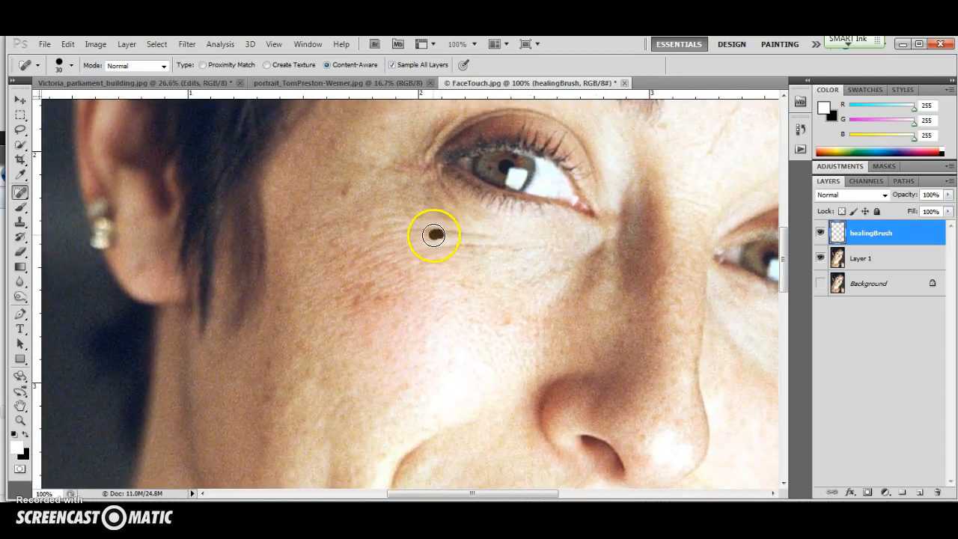
left_click(341, 192)
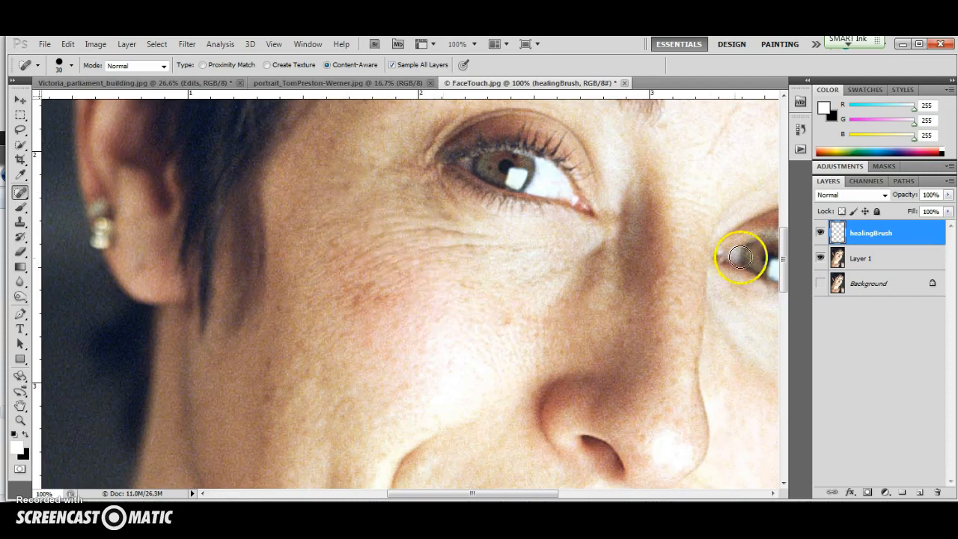
Compare the whole portrait with and without the healingBrush layer, leaving the layer shown
left_click(820, 234)
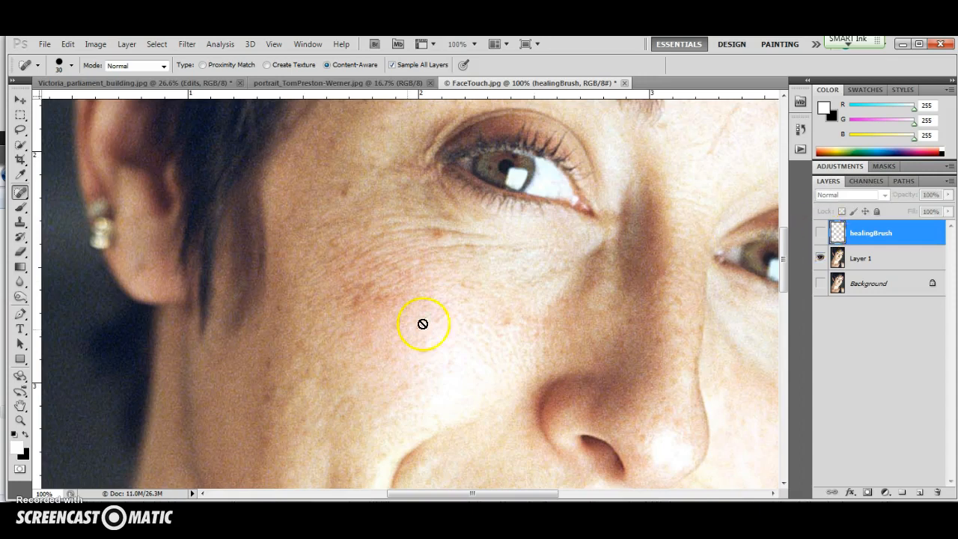
left_click(20, 407)
double_click(21, 406)
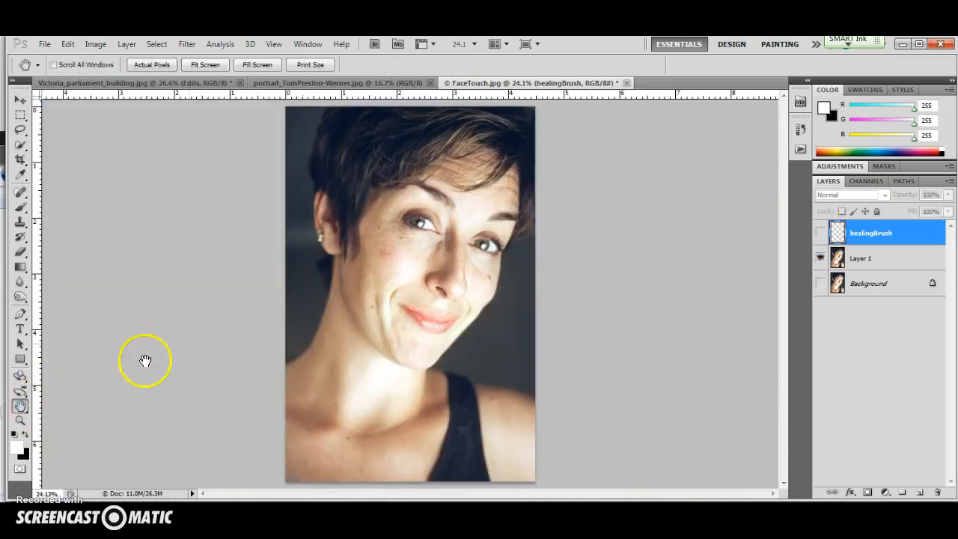
left_click(820, 235)
left_click(821, 235)
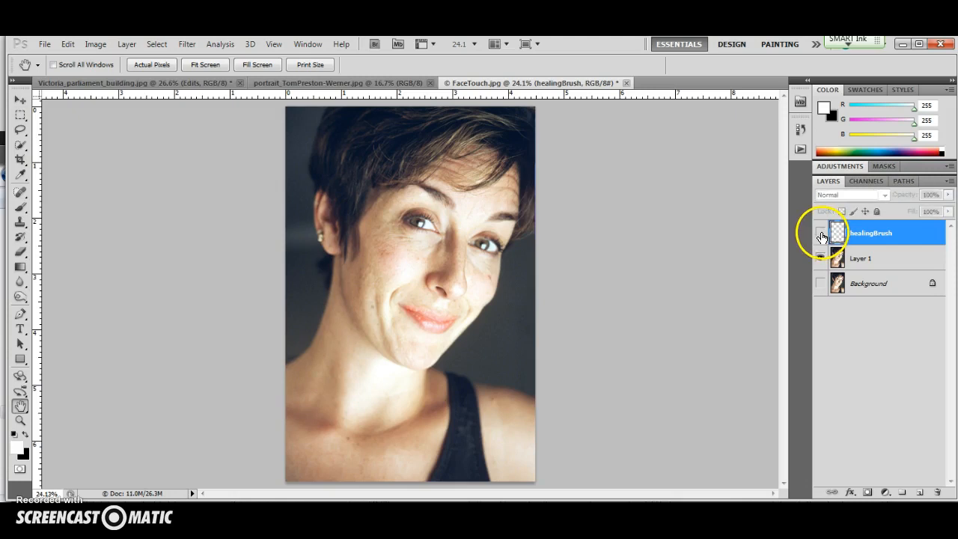
left_click(821, 235)
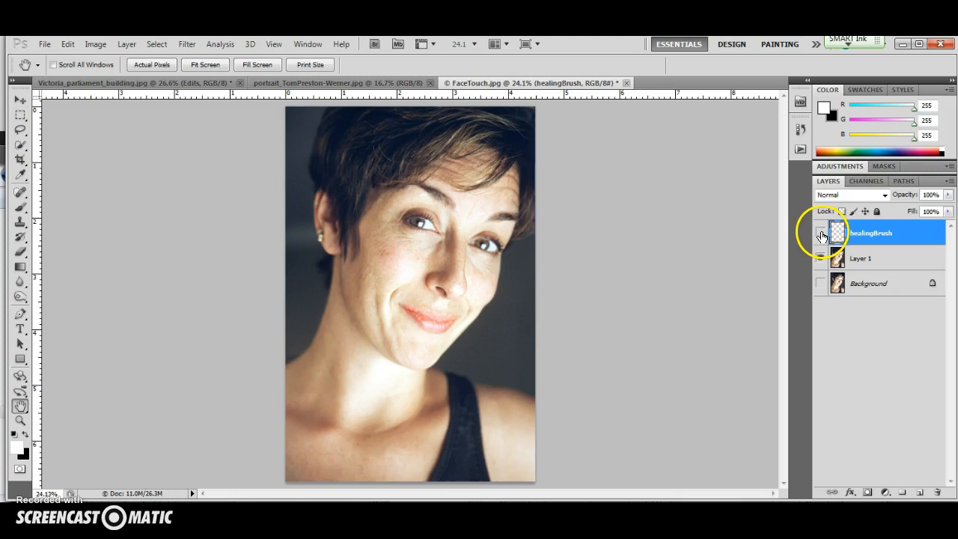
left_click(821, 235)
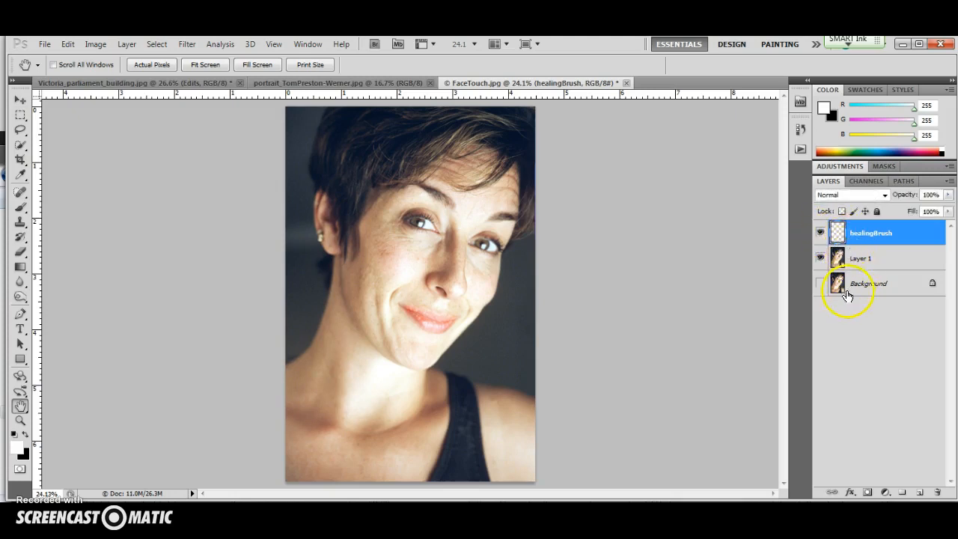
Add a new blank layer named Lines above healingBrush
left_click(919, 493)
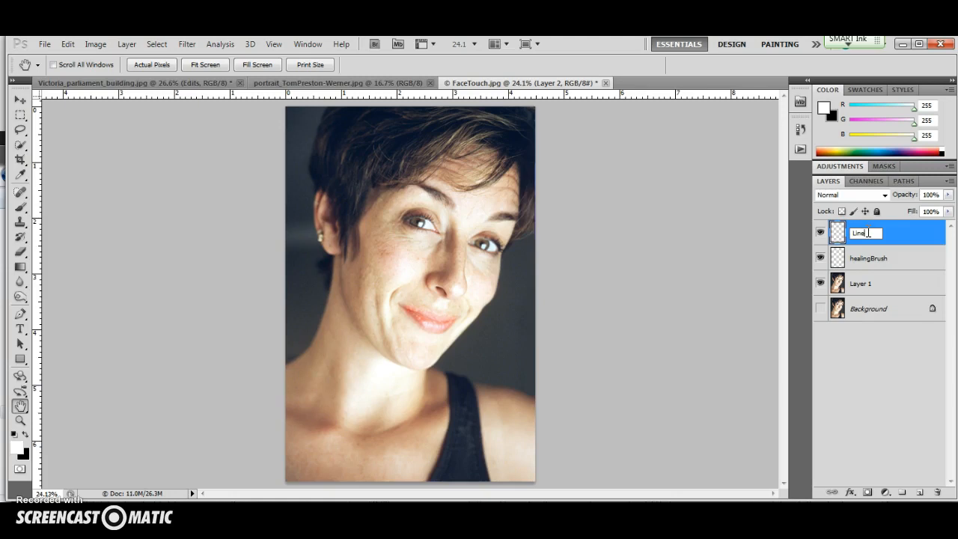
type("s")
key("Return")
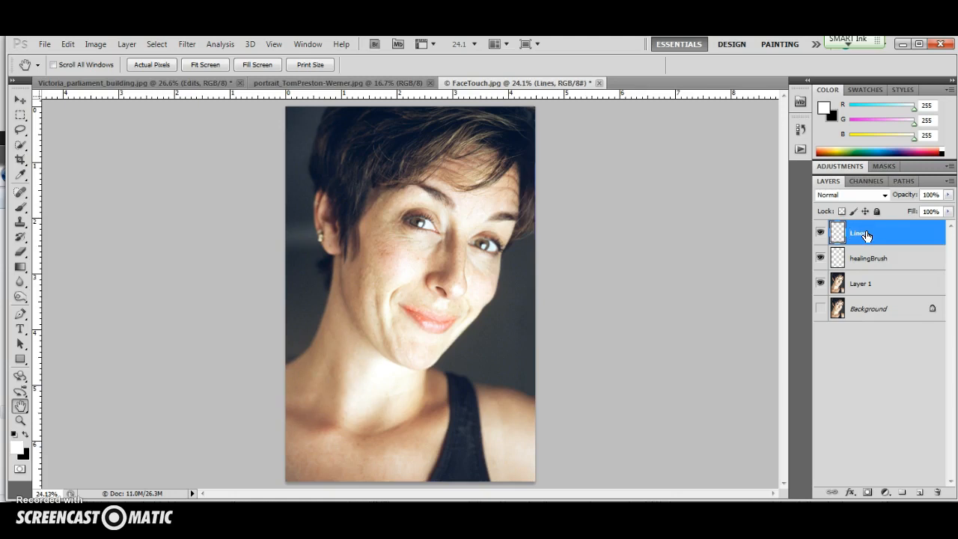
Heal the wrinkles under the eye on the earring side with the 30 px Spot Healing Brush on the Lines layer
left_click(20, 421)
left_click(415, 244)
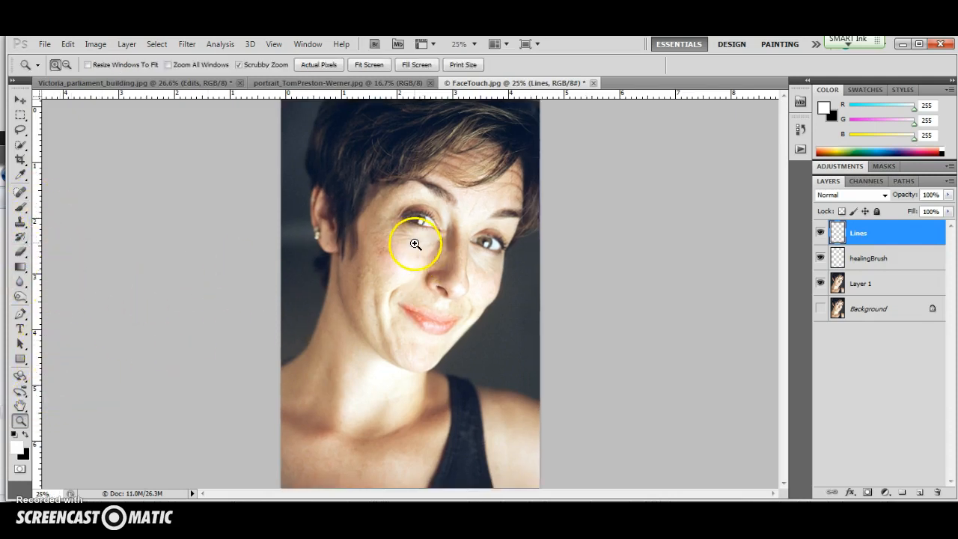
left_click(418, 245)
left_click(423, 252)
left_click(446, 273)
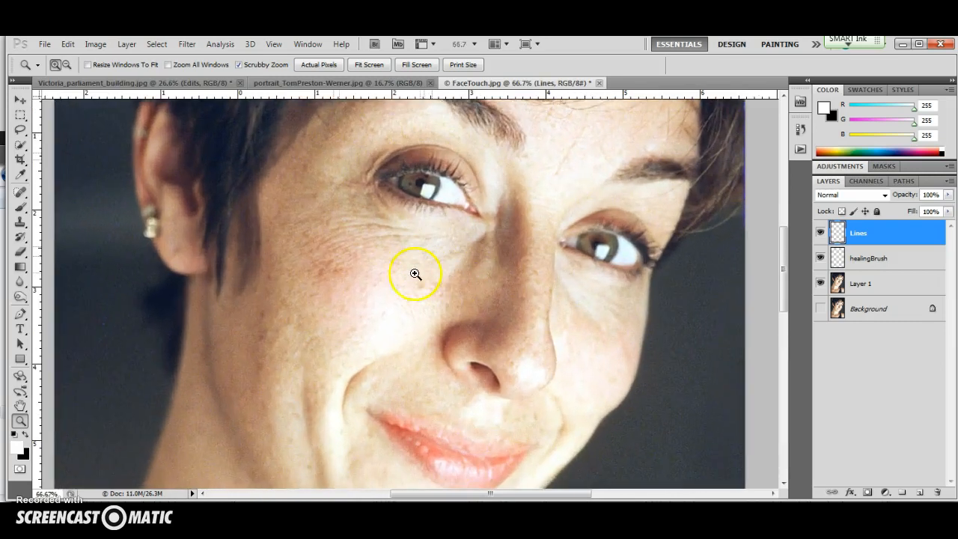
left_click(21, 192)
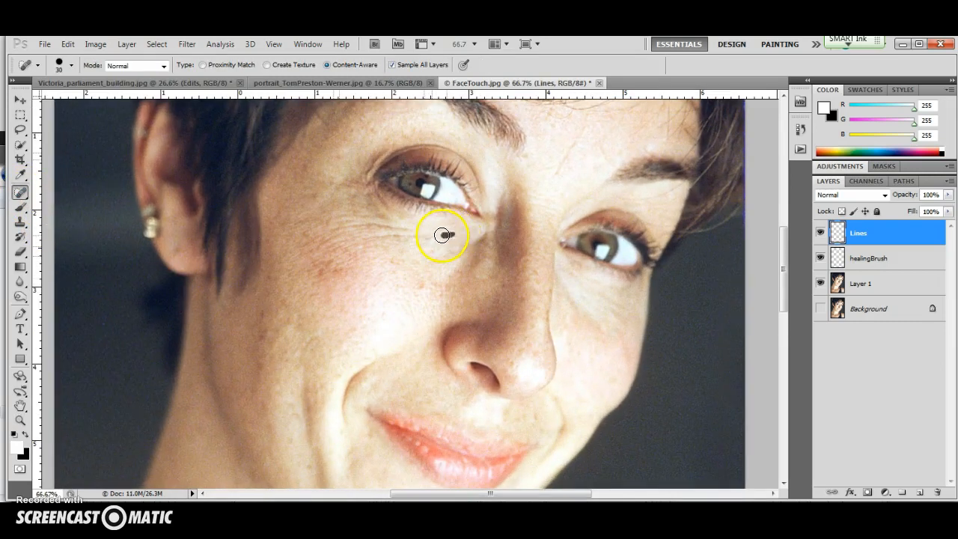
left_click_drag(410, 235, 329, 243)
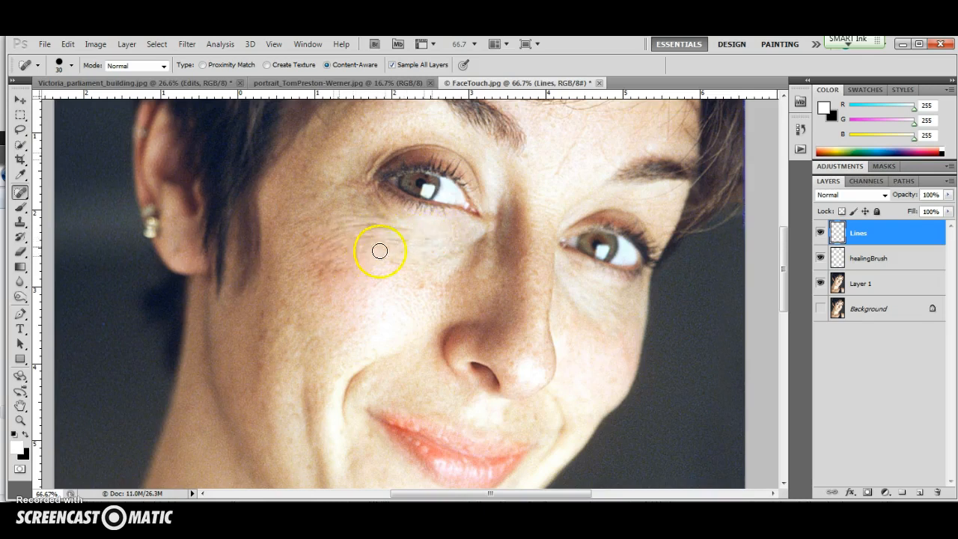
mouse_move(406, 229)
left_mouse_down()
mouse_move(349, 227)
mouse_move(310, 241)
mouse_move(338, 214)
mouse_move(379, 216)
mouse_move(384, 202)
mouse_move(399, 213)
left_mouse_up()
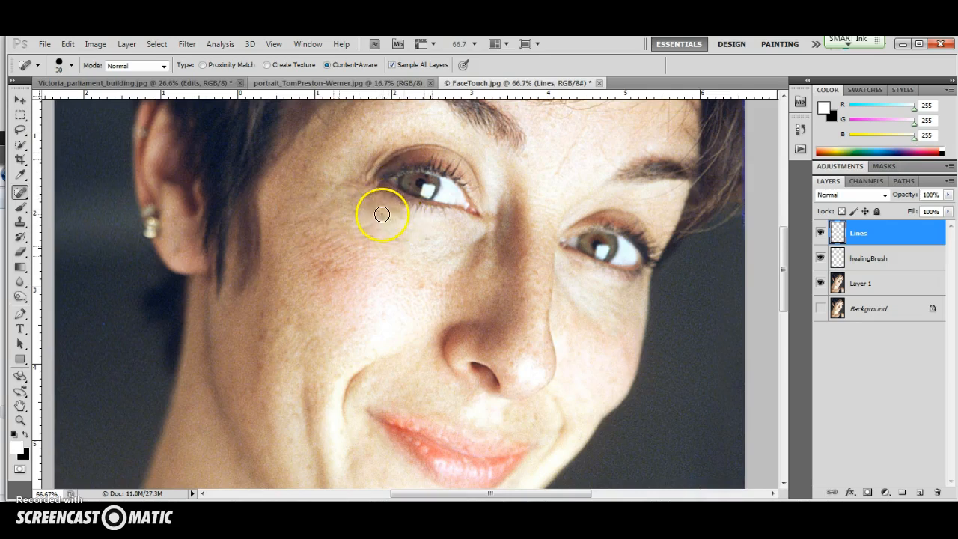
Heal the crow's-feet lines beside the outer corner of the eye on the earring side
mouse_move(339, 185)
left_mouse_down()
mouse_move(310, 178)
mouse_move(318, 171)
mouse_move(364, 180)
left_mouse_up()
left_click_drag(385, 148, 357, 172)
mouse_move(391, 145)
left_mouse_down()
mouse_move(378, 154)
mouse_move(376, 145)
left_mouse_up()
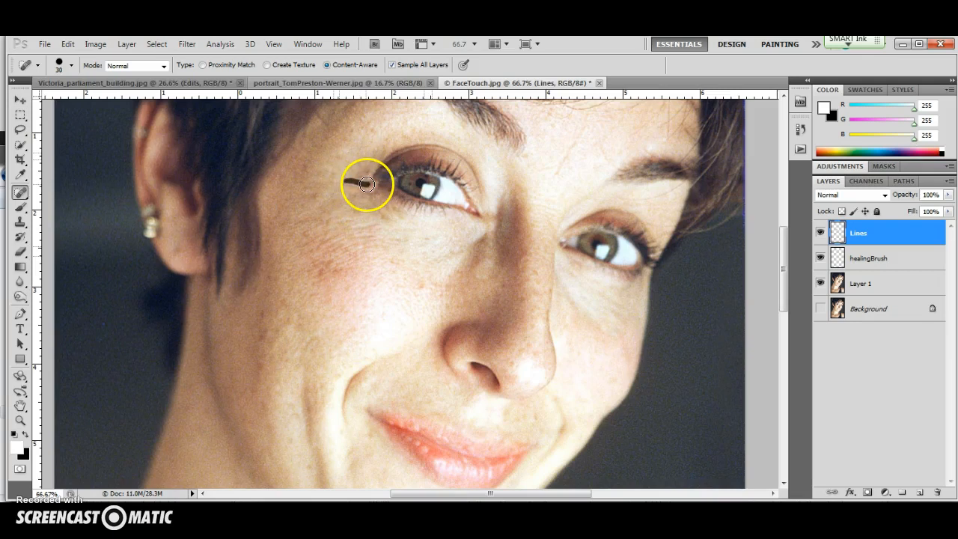
mouse_move(349, 186)
left_mouse_down()
mouse_move(383, 197)
mouse_move(350, 193)
mouse_move(372, 212)
mouse_move(315, 249)
mouse_move(337, 242)
mouse_move(325, 254)
left_mouse_up()
Heal the lines under the other eye, on the far side of the nose
left_click_drag(462, 282, 314, 277)
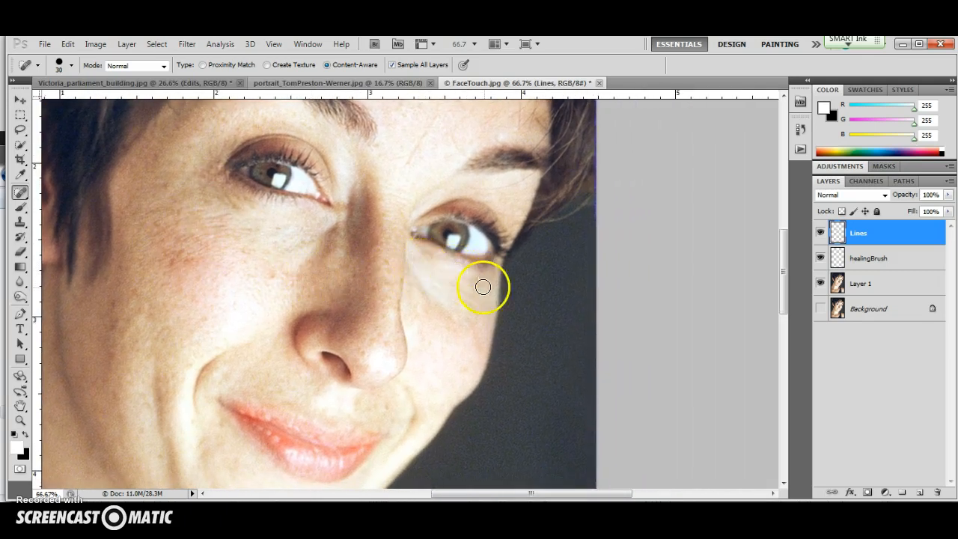
mouse_move(441, 270)
left_mouse_down()
mouse_move(487, 280)
mouse_move(466, 290)
mouse_move(464, 309)
left_mouse_up()
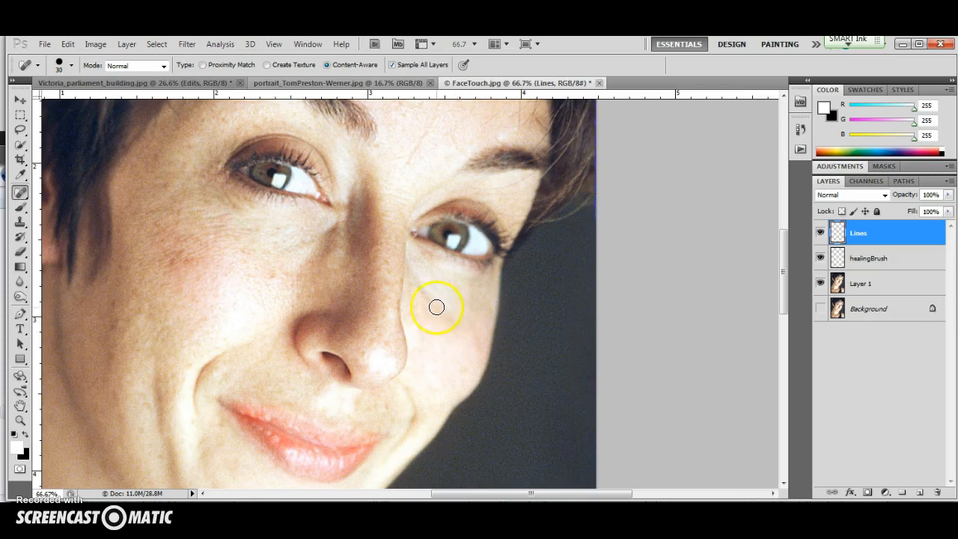
Try to heal the smile lines on both sides of the mouth with the Spot Healing Brush on the Lines layer
key("space")
left_click_drag(349, 380, 449, 271)
mouse_move(347, 234)
left_mouse_down()
mouse_move(298, 270)
mouse_move(304, 341)
left_mouse_up()
left_click_drag(321, 250, 299, 281)
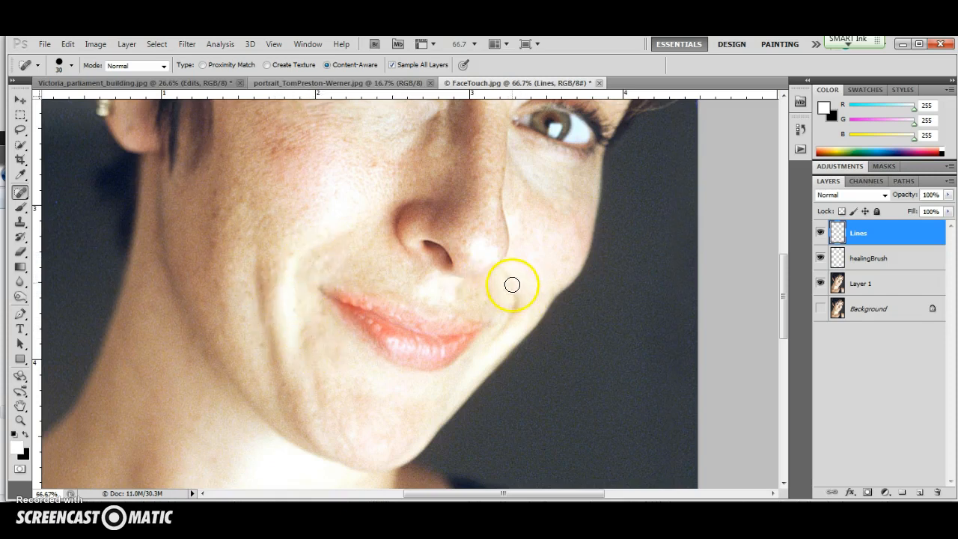
mouse_move(508, 279)
left_mouse_down()
mouse_move(513, 299)
mouse_move(493, 360)
left_mouse_up()
mouse_move(506, 274)
left_mouse_down()
mouse_move(516, 301)
mouse_move(505, 367)
left_mouse_up()
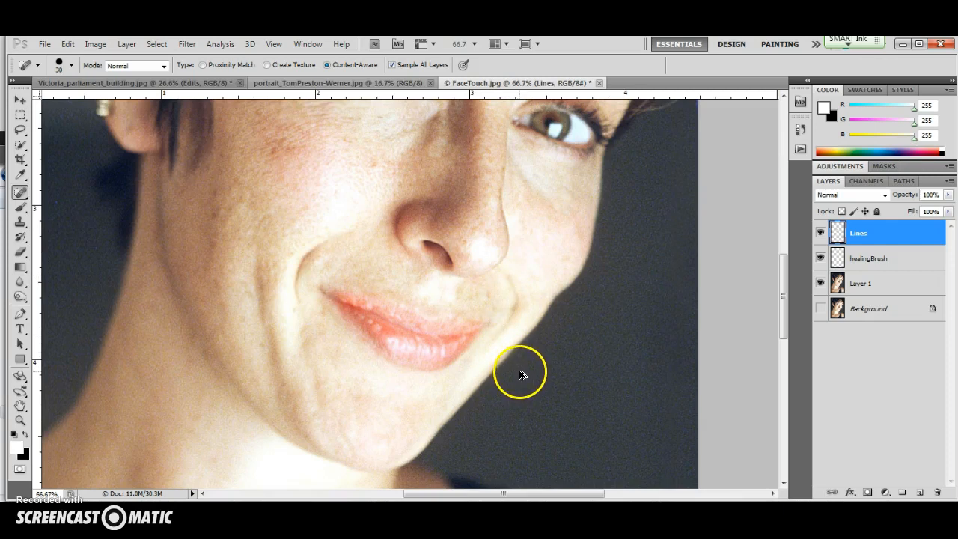
Heal the fine forehead lines between the eyebrows and the small marks at the temple on the earring side
mouse_move(392, 246)
left_mouse_down()
mouse_move(379, 235)
mouse_move(274, 411)
mouse_move(241, 424)
left_mouse_up()
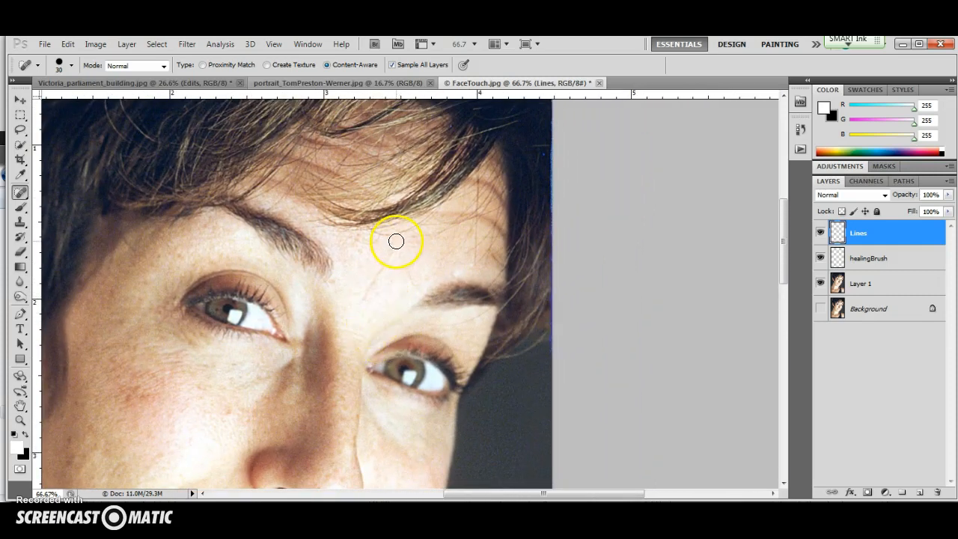
left_click_drag(395, 239, 364, 303)
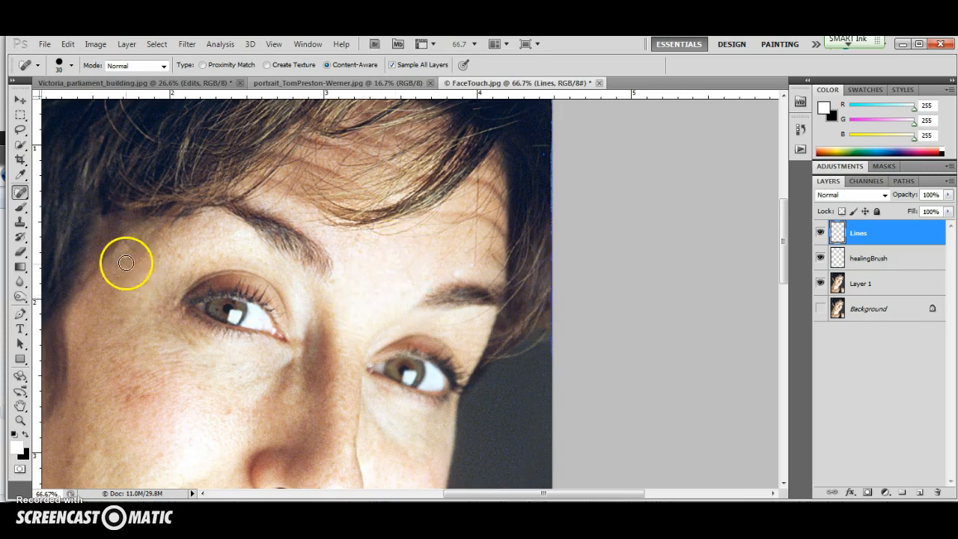
left_click_drag(131, 249, 118, 236)
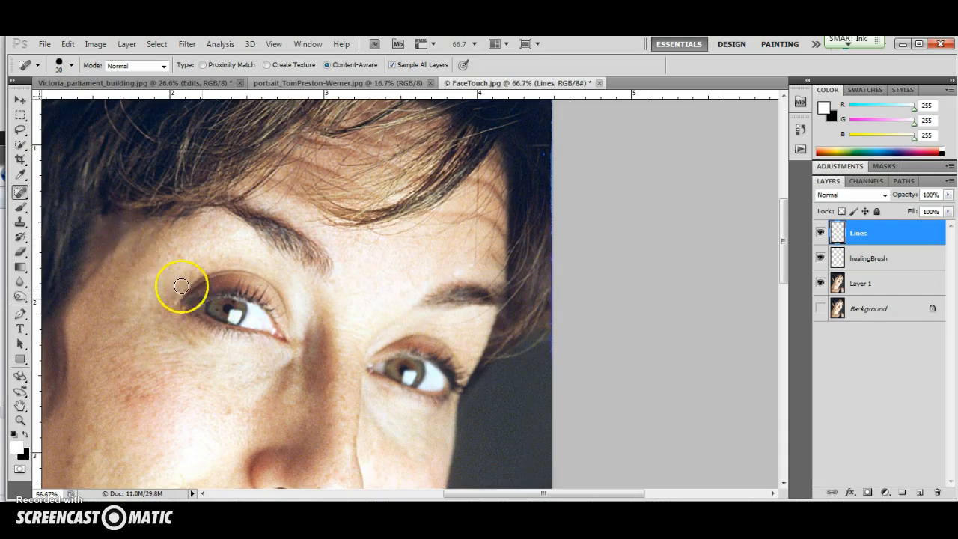
Heal the lines between the eyebrow and upper eyelid of the far eye, out to its outer corner
left_click_drag(393, 273, 327, 244)
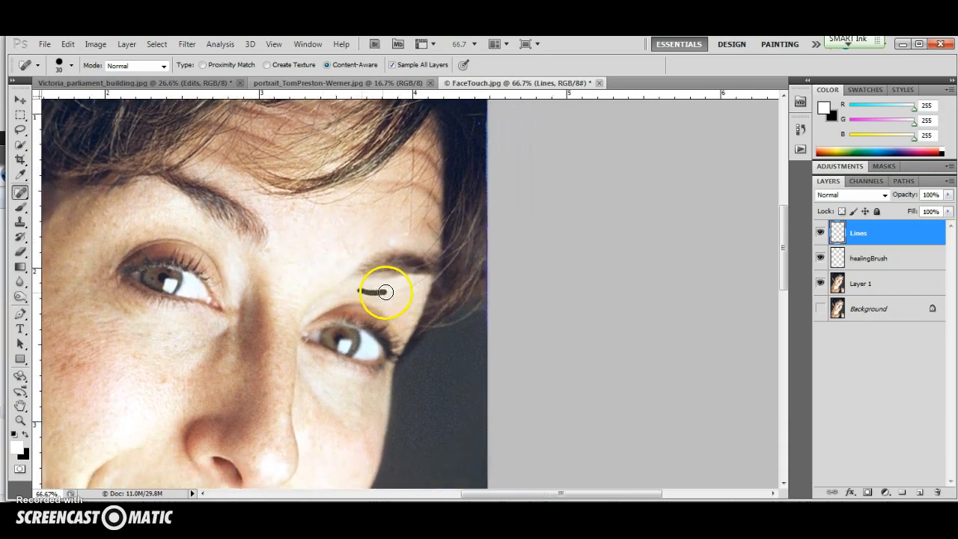
left_click_drag(424, 277, 438, 262)
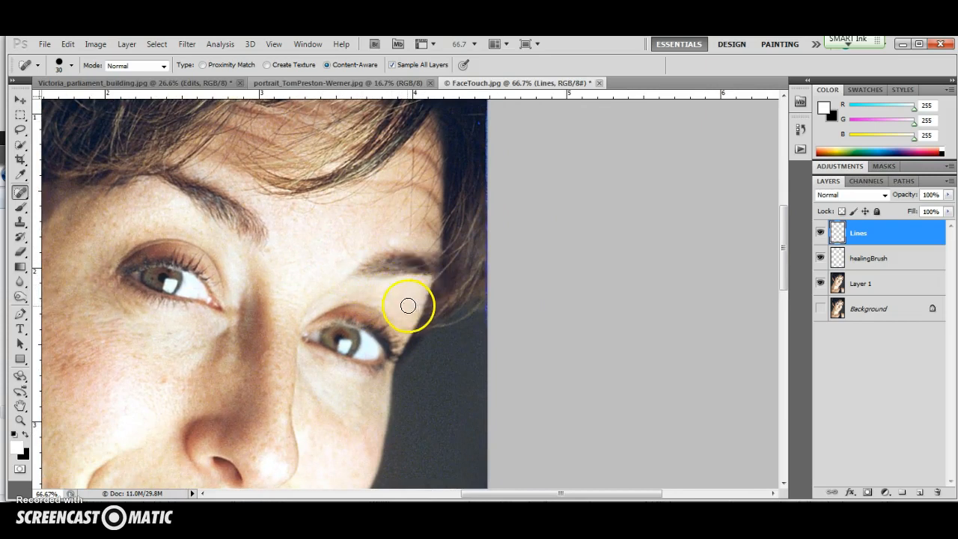
left_click_drag(404, 299, 427, 277)
mouse_move(397, 306)
left_mouse_down()
mouse_move(421, 303)
mouse_move(396, 317)
mouse_move(423, 320)
left_mouse_up()
Add a new blank layer above Lines and name it nose
left_click_drag(352, 225, 354, 281)
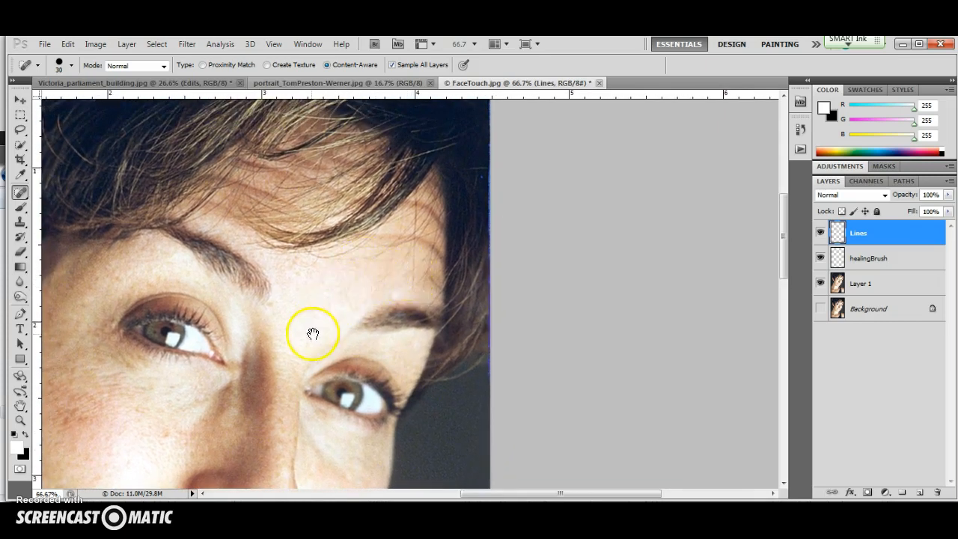
left_click_drag(312, 332, 379, 240)
mouse_move(323, 383)
left_mouse_down()
mouse_move(387, 259)
mouse_move(374, 229)
mouse_move(329, 215)
left_mouse_up()
left_click_drag(362, 298, 366, 285)
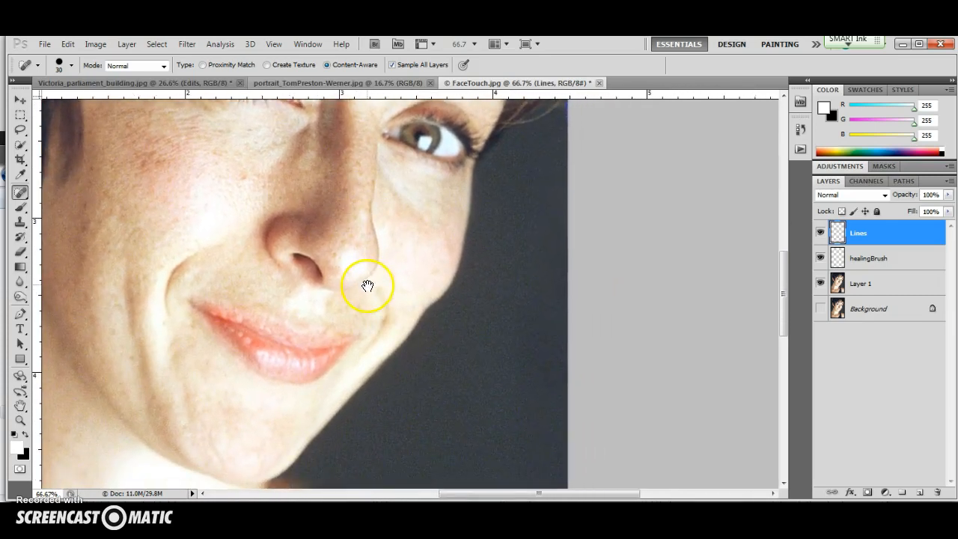
left_click(920, 492)
double_click(862, 234)
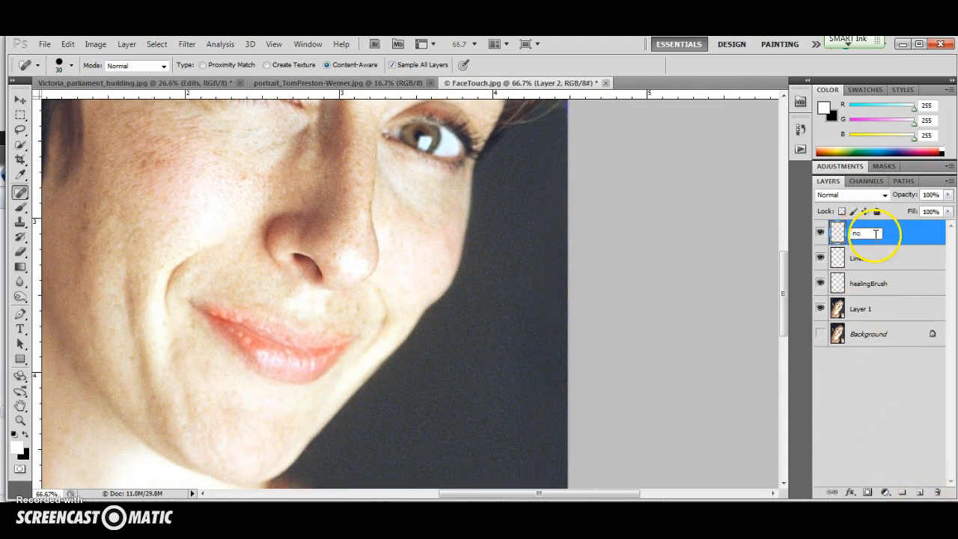
key("Return")
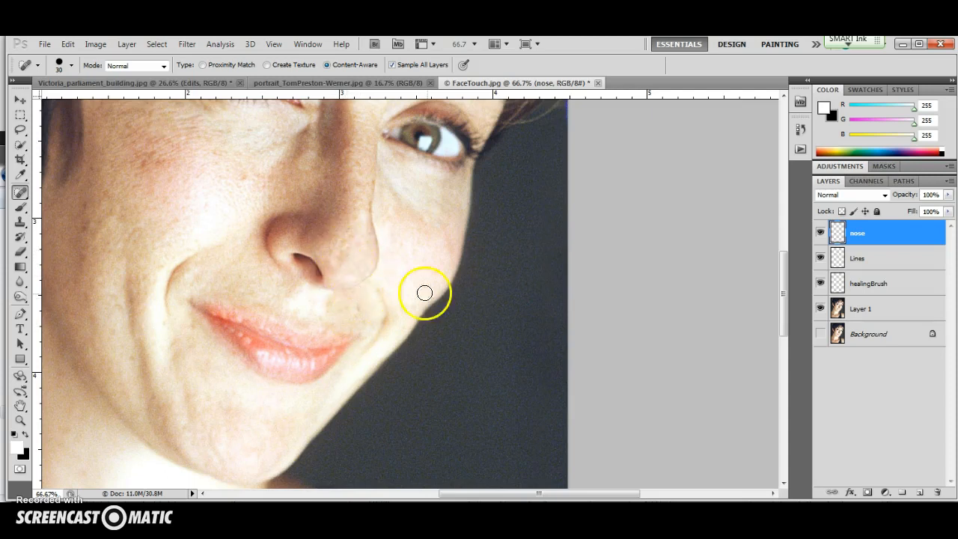
Heal the spot on the cheek beside the nose on the nose layer, and fit the whole portrait in the window
left_click_drag(204, 412, 381, 338)
scroll(382, 338, "up", 4)
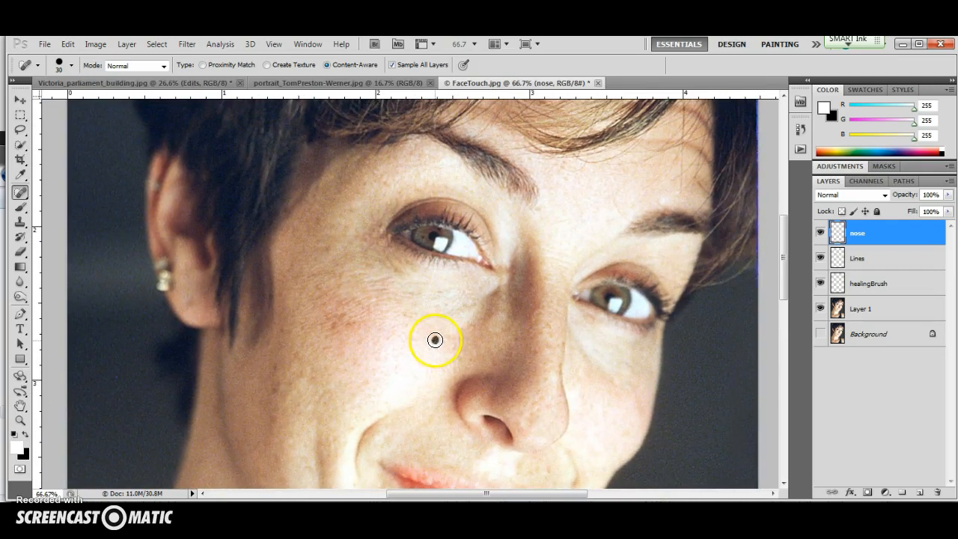
left_click_drag(423, 378, 297, 267)
mouse_move(368, 336)
left_mouse_down()
mouse_move(359, 304)
mouse_move(369, 291)
left_mouse_up()
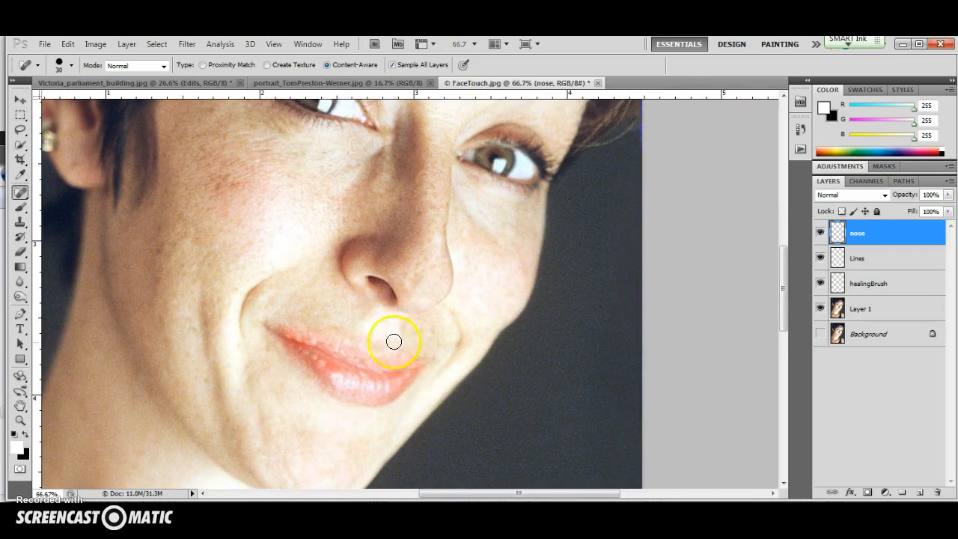
left_click_drag(300, 276, 337, 365)
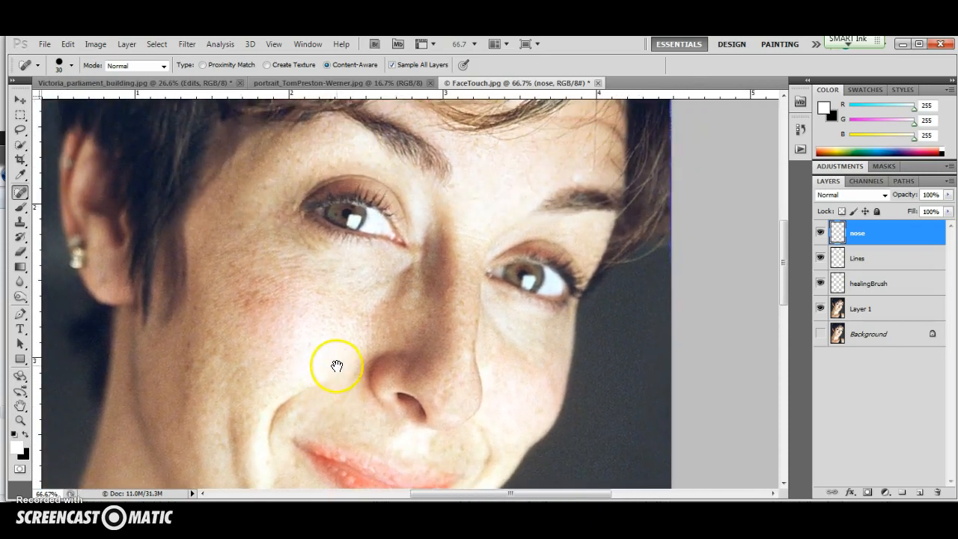
double_click(20, 408)
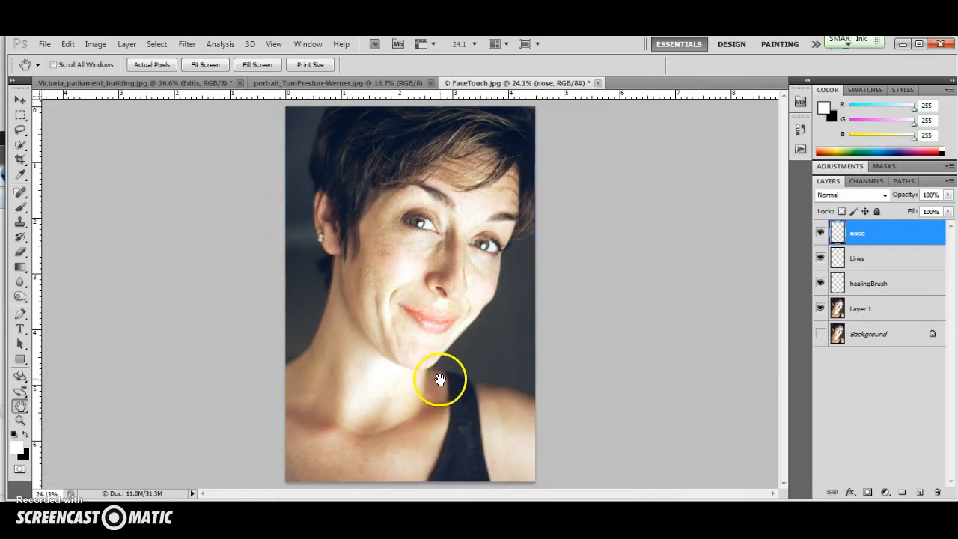